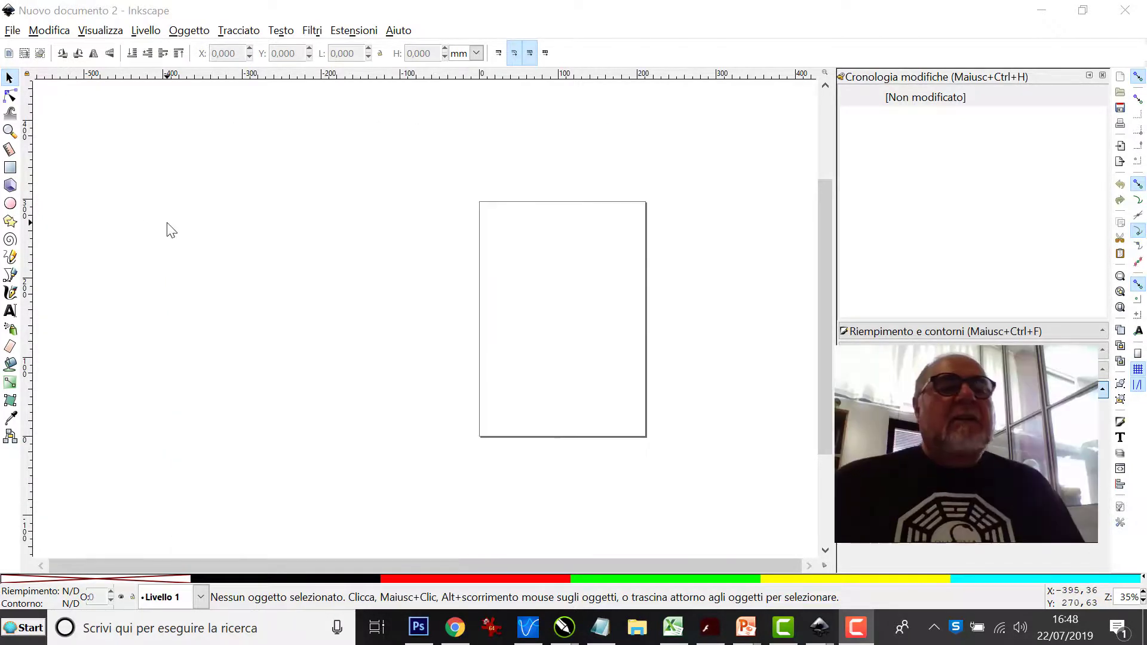
Set the page width to 70 mm and height to 140 mm in Document Properties
left_click(12, 30)
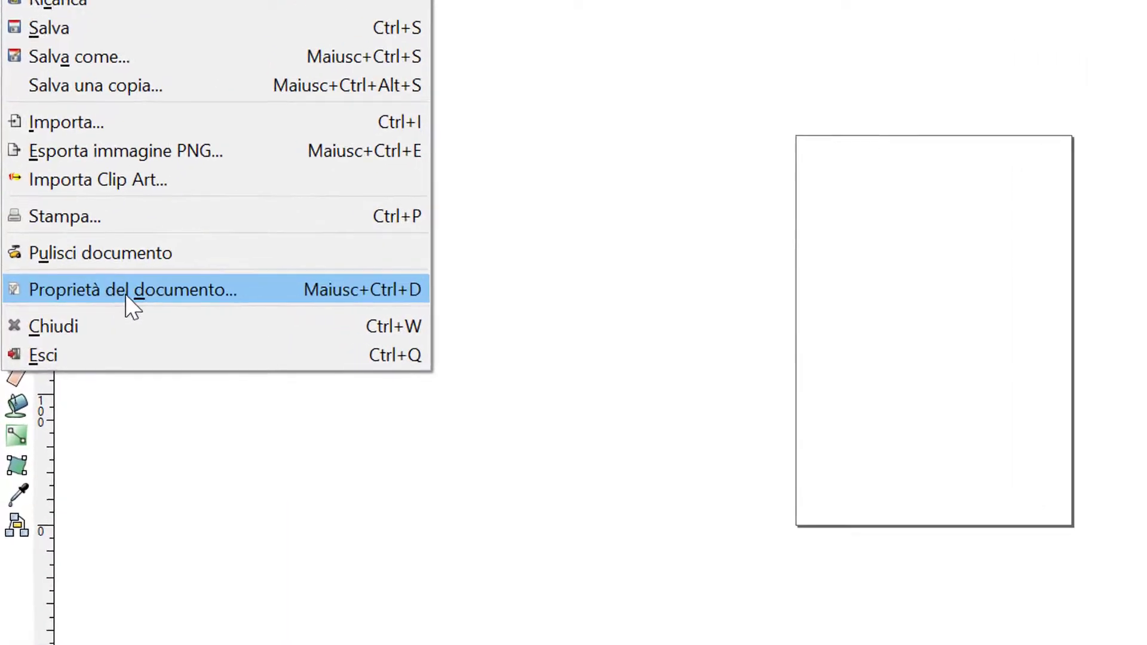
left_click(231, 291)
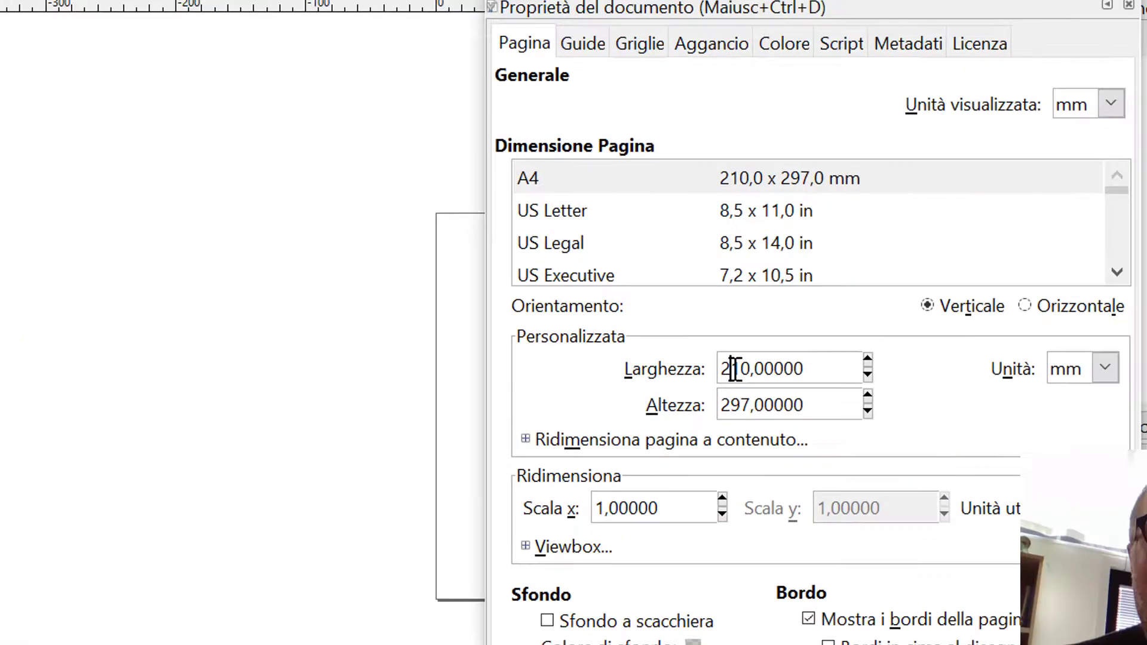
double_click(568, 398)
type("70")
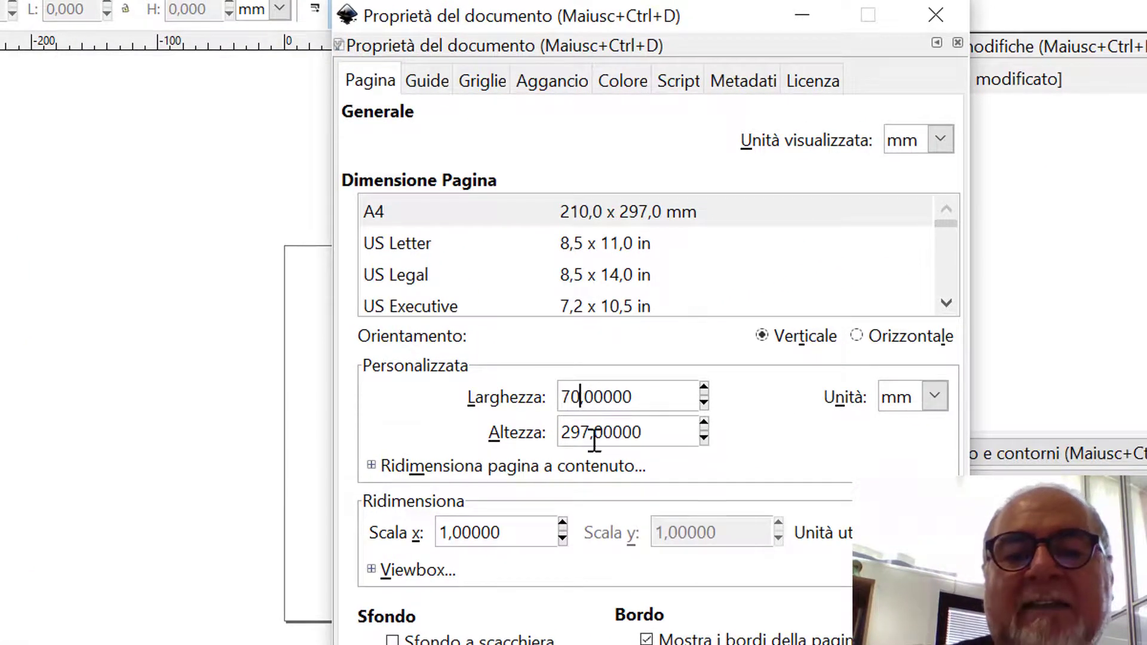
double_click(577, 432)
type("1")
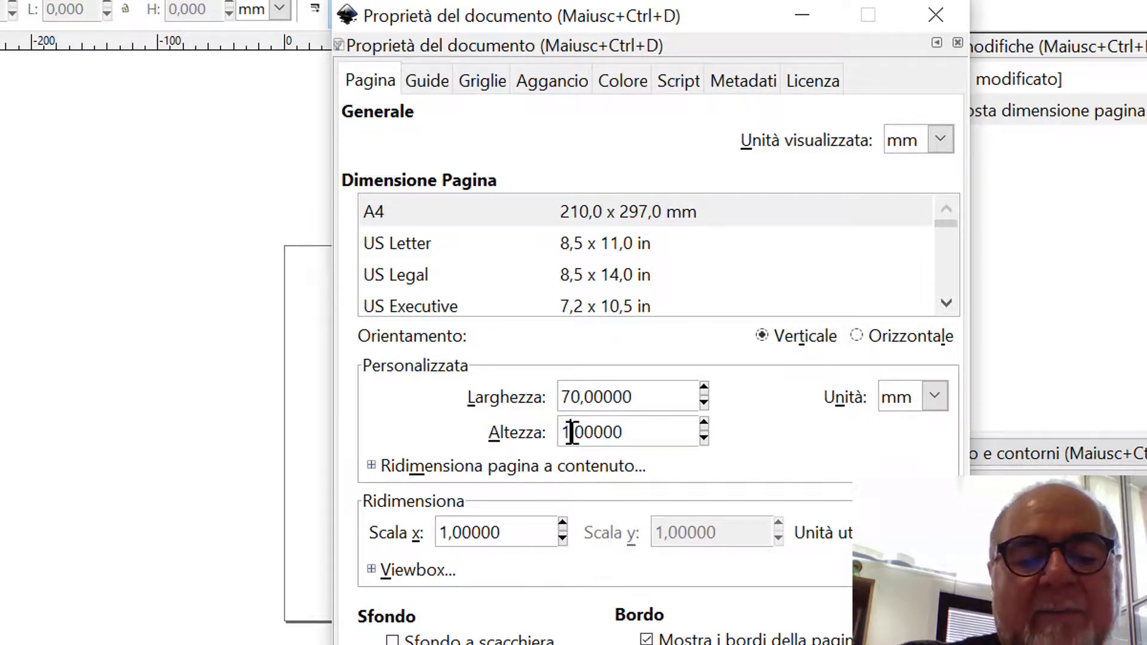
type("40")
key("Return")
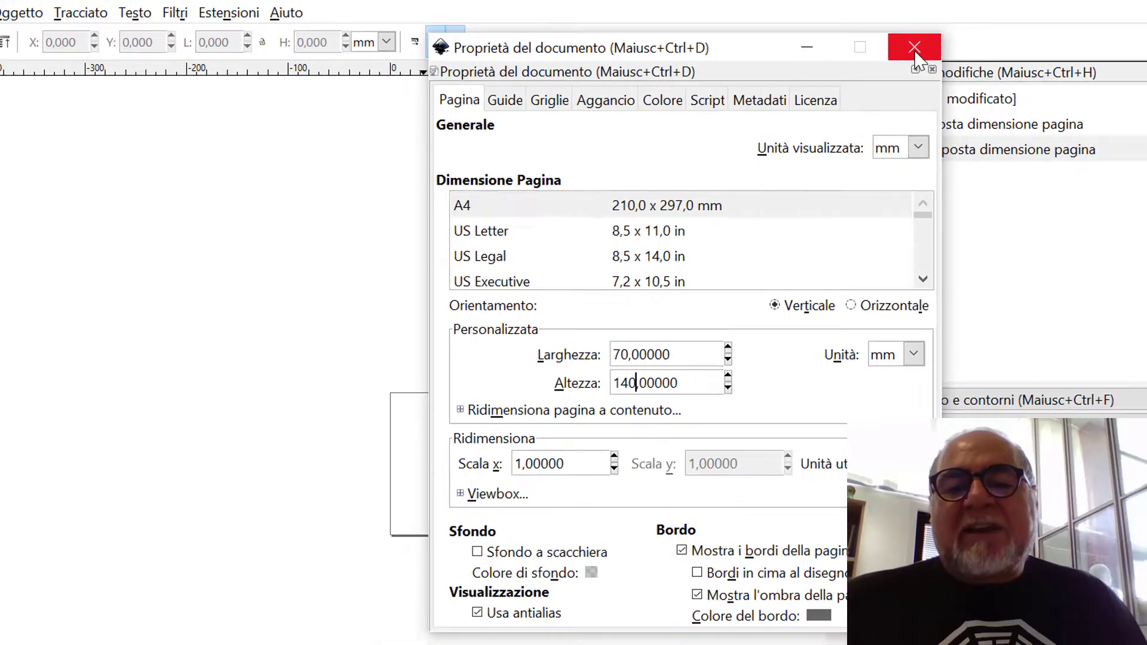
left_click(935, 14)
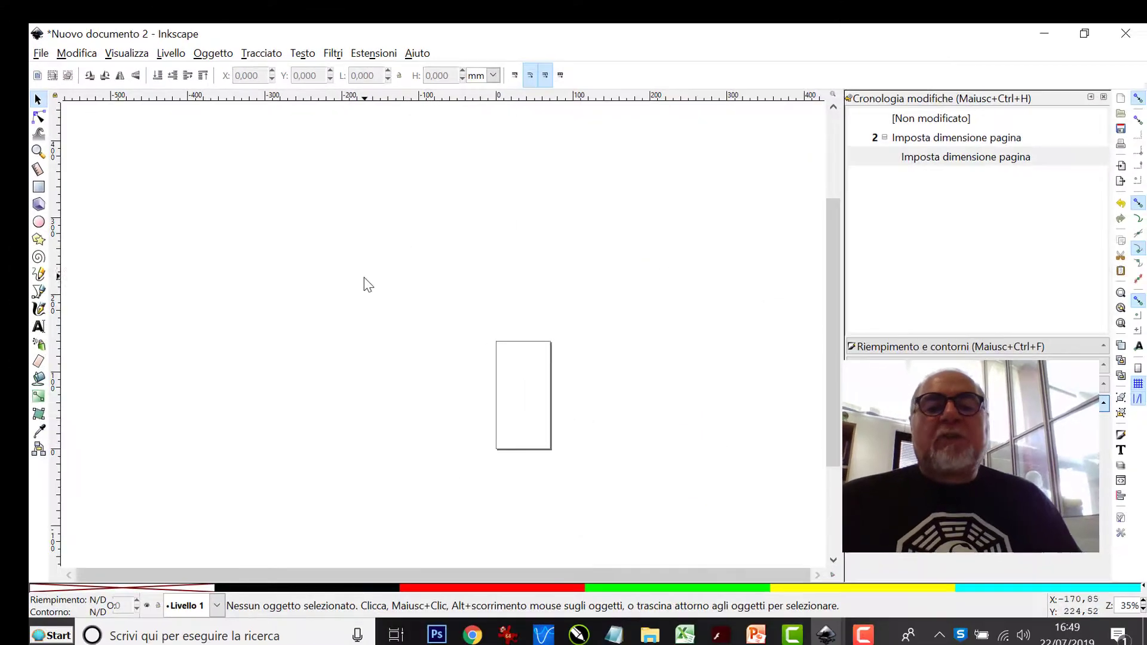
Zoom to fit the whole page, then zoom out one step
left_click(36, 151)
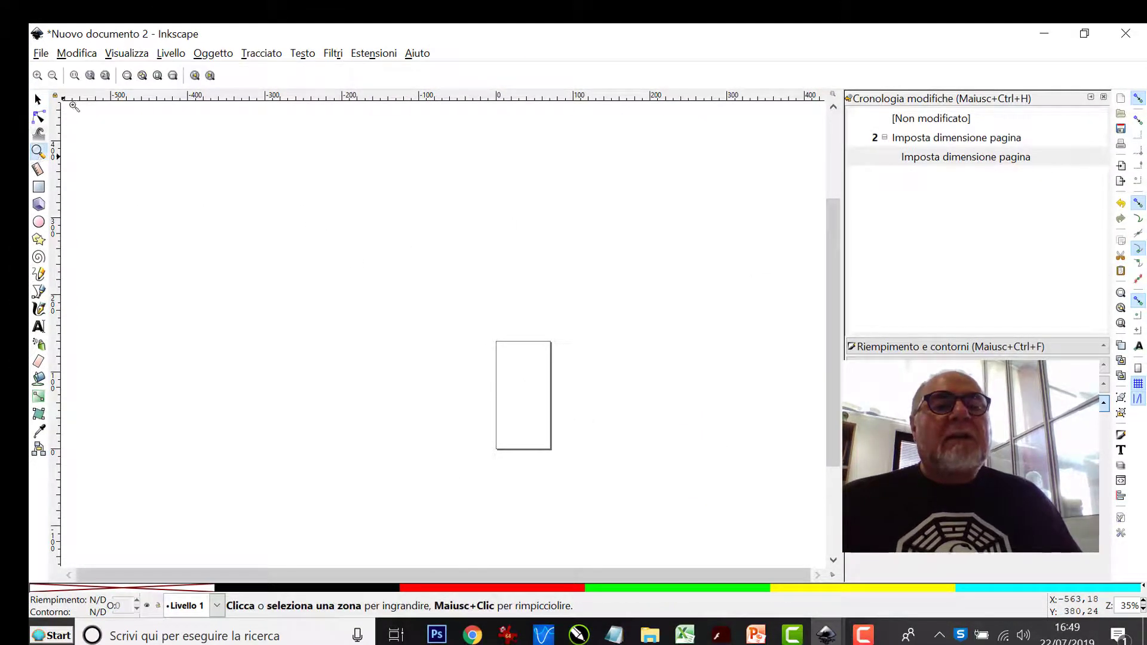
left_click(159, 76)
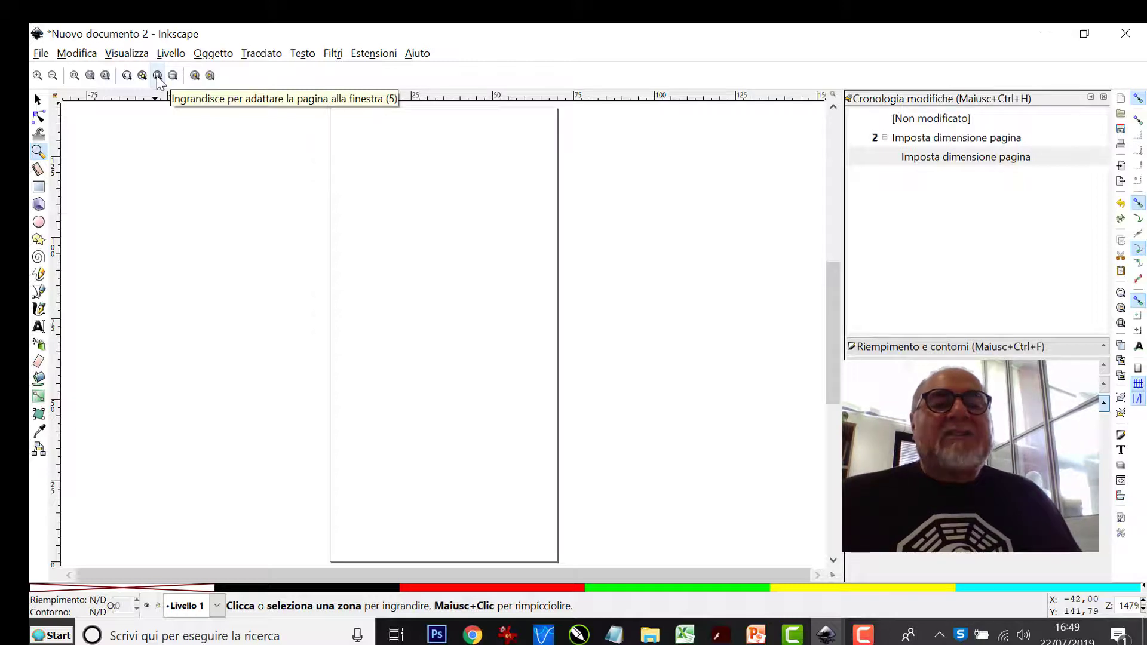
left_click(53, 75)
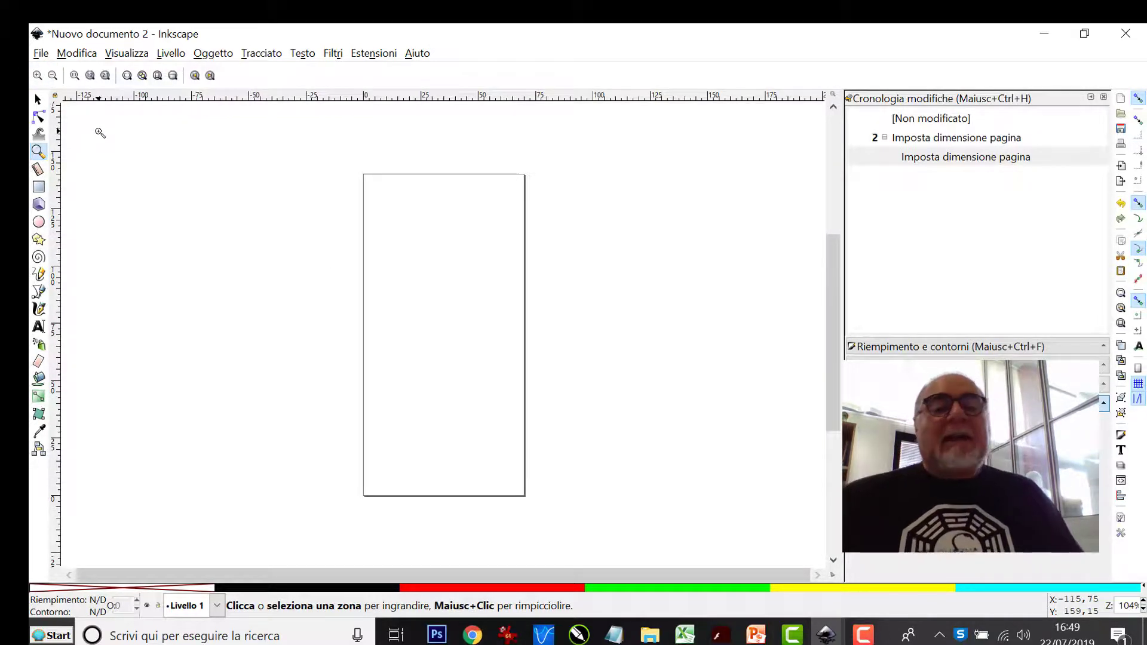
Create guides around all four page edges with Crea guide attorno alla pagina
left_click(63, 47)
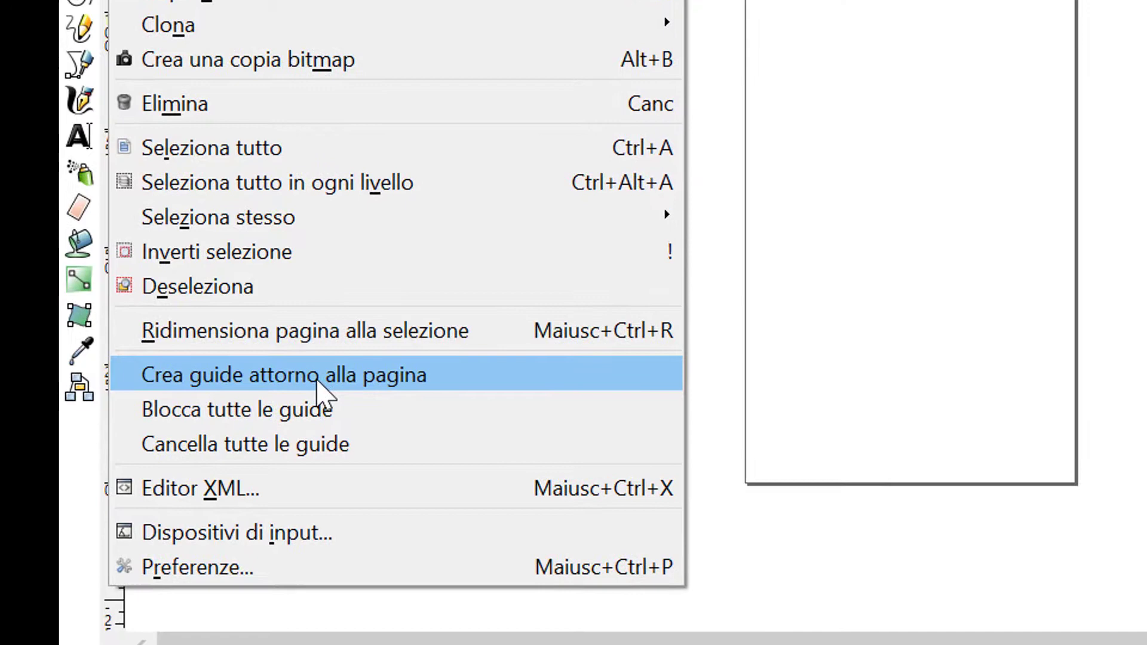
left_click(313, 380)
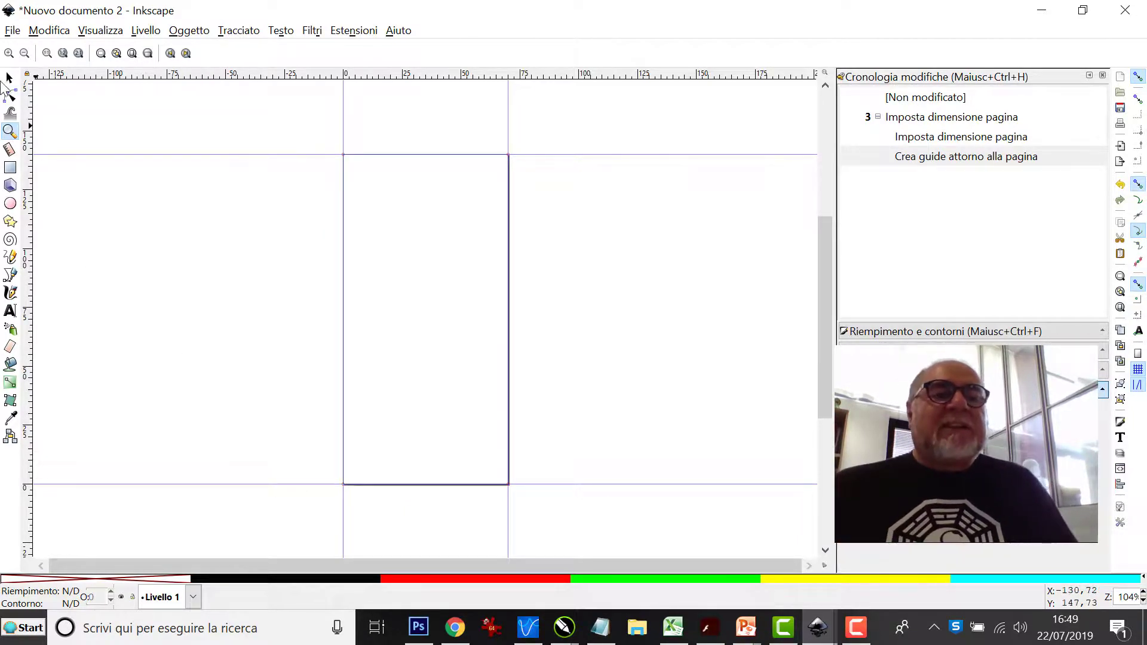
left_click(9, 80)
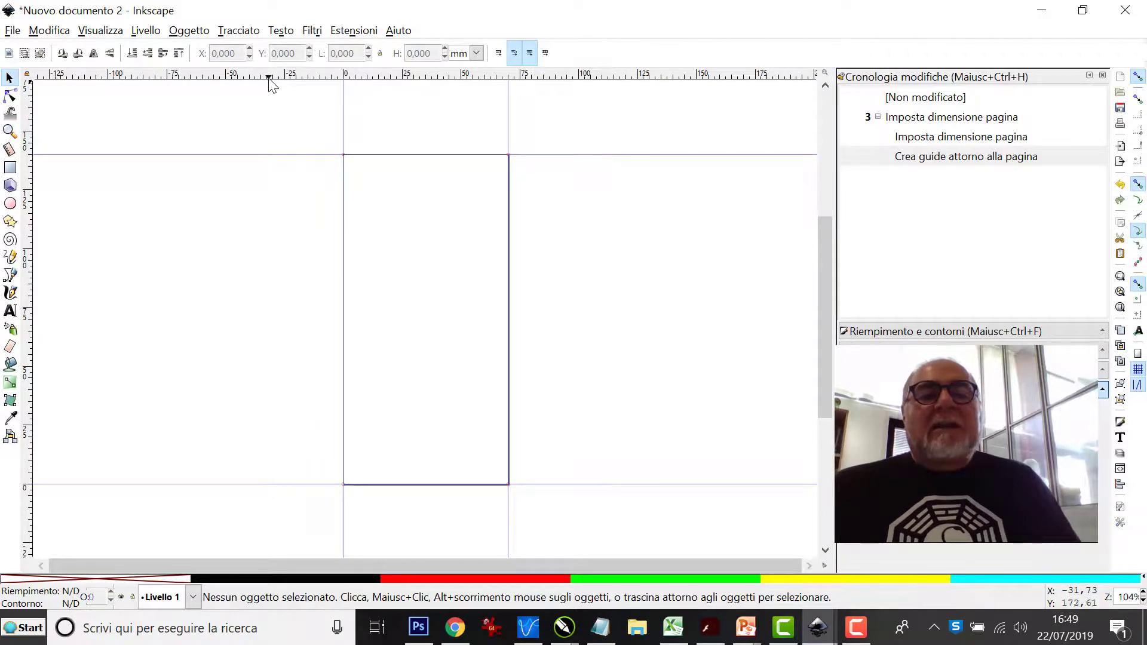
Drag a horizontal guide from the top ruler and set it to X 0, Y 120 mm
mouse_move(270, 78)
left_mouse_down()
mouse_move(289, 99)
mouse_move(302, 195)
left_mouse_up()
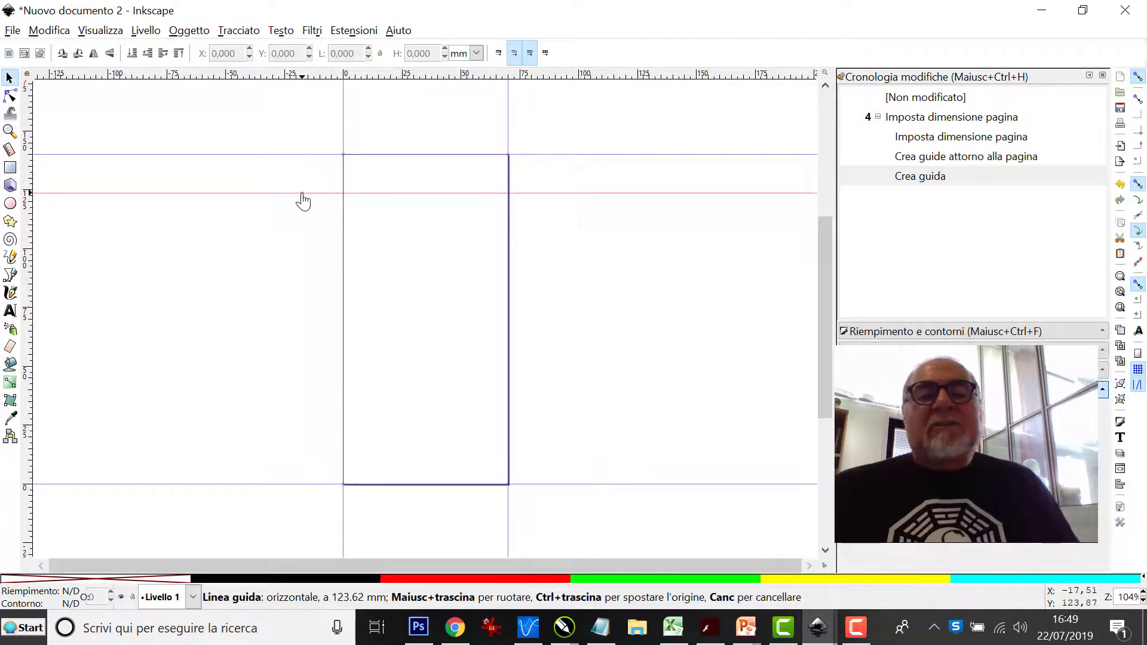
double_click(302, 193)
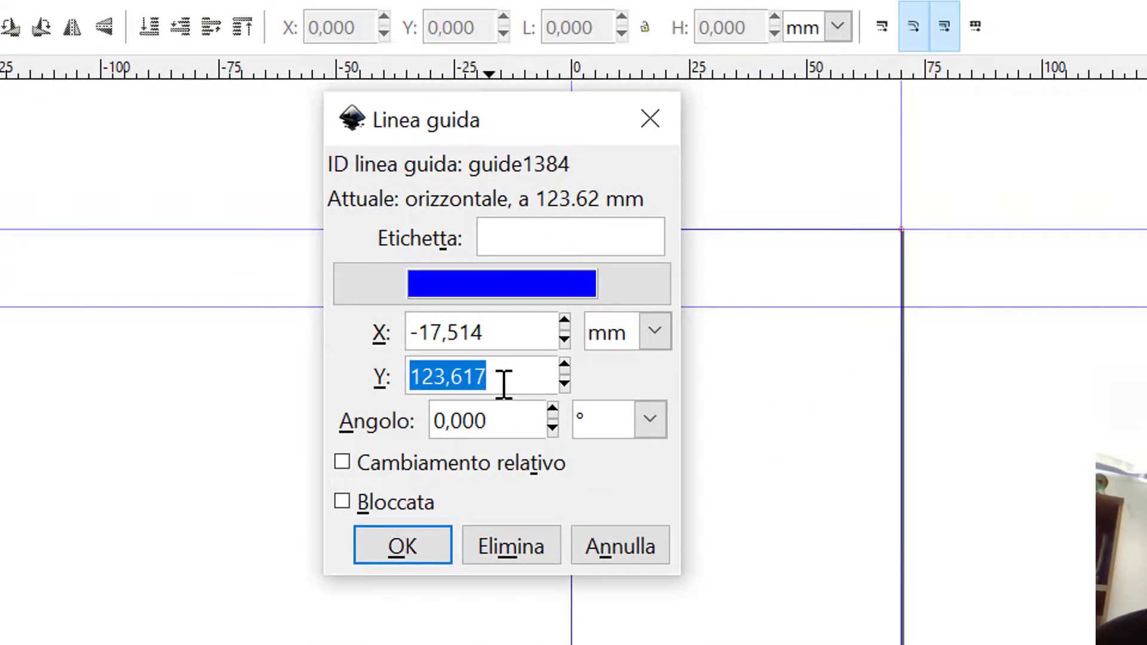
type("120")
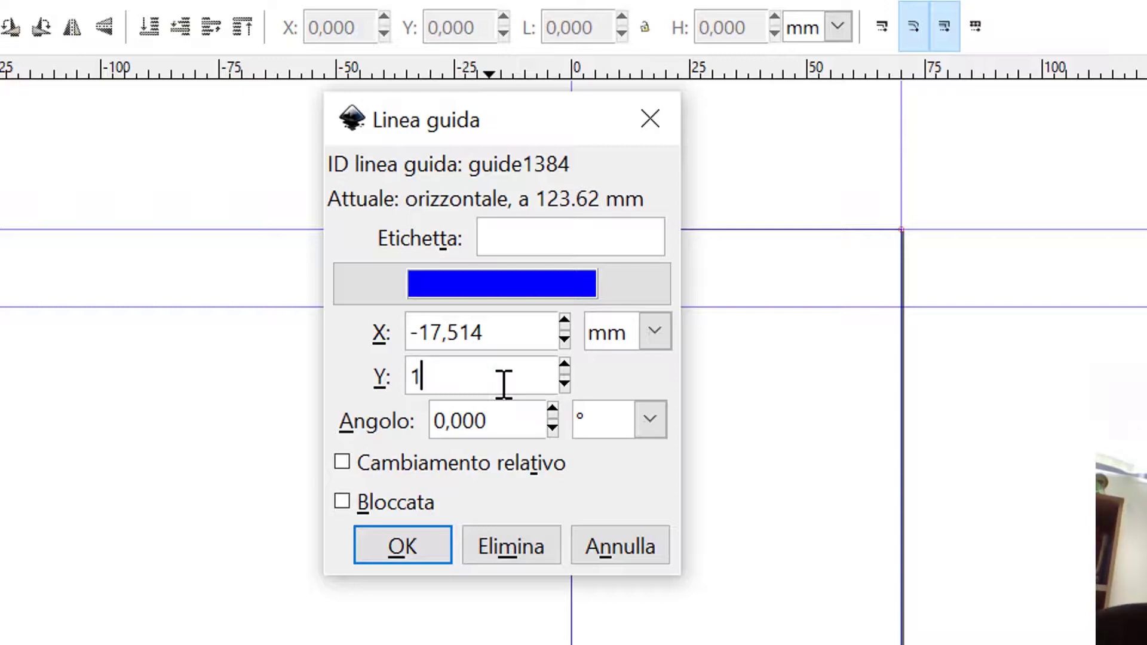
triple_click(506, 332)
type("0")
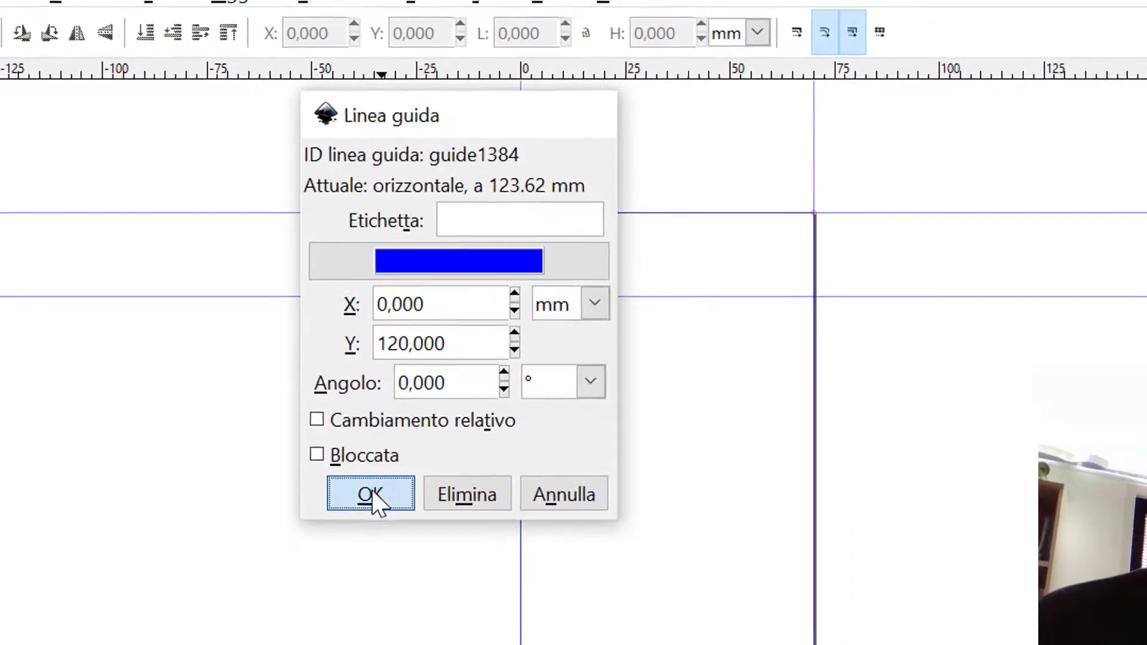
left_click(421, 544)
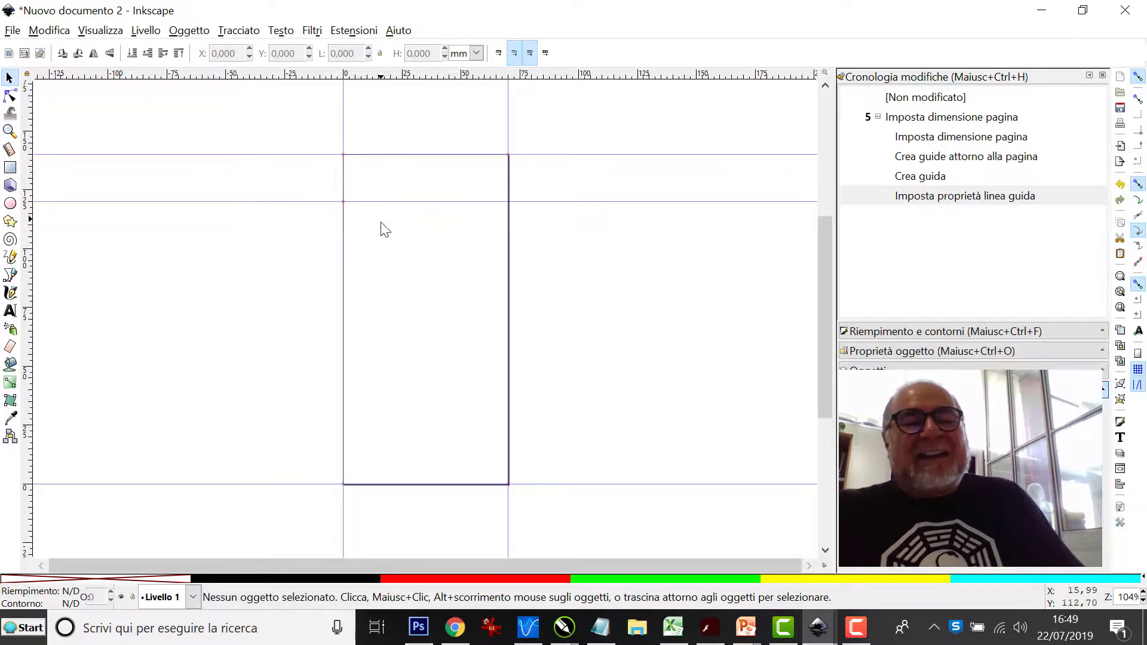
Import strangerthings3.jpg as an embedded image, keeping DPI from file
left_click(14, 31)
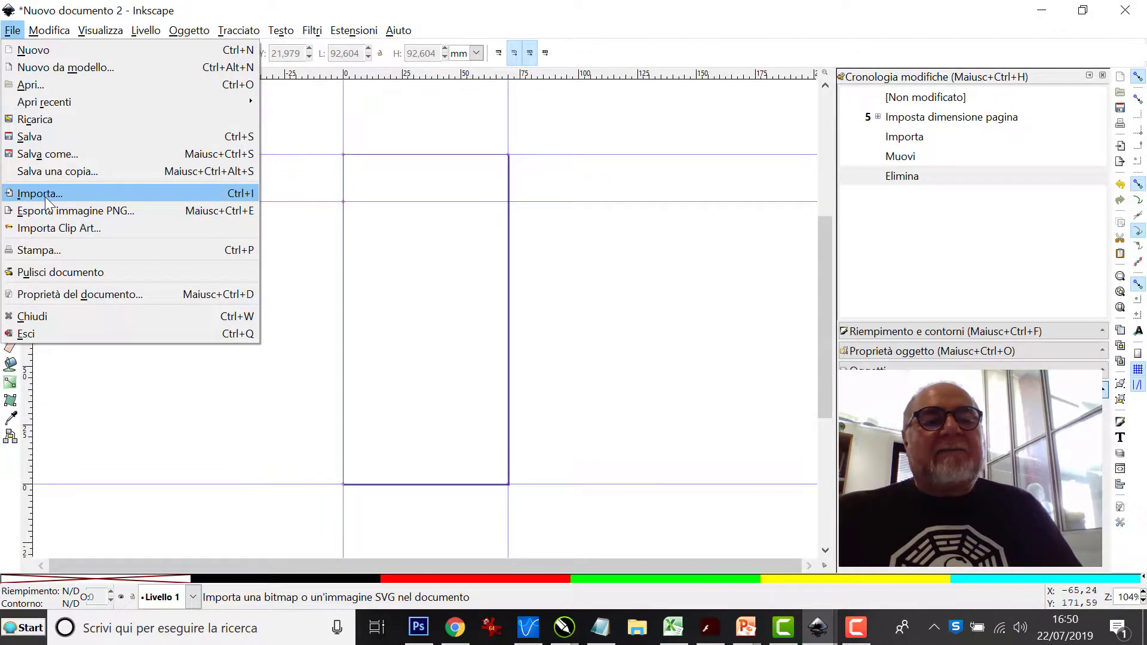
left_click(45, 194)
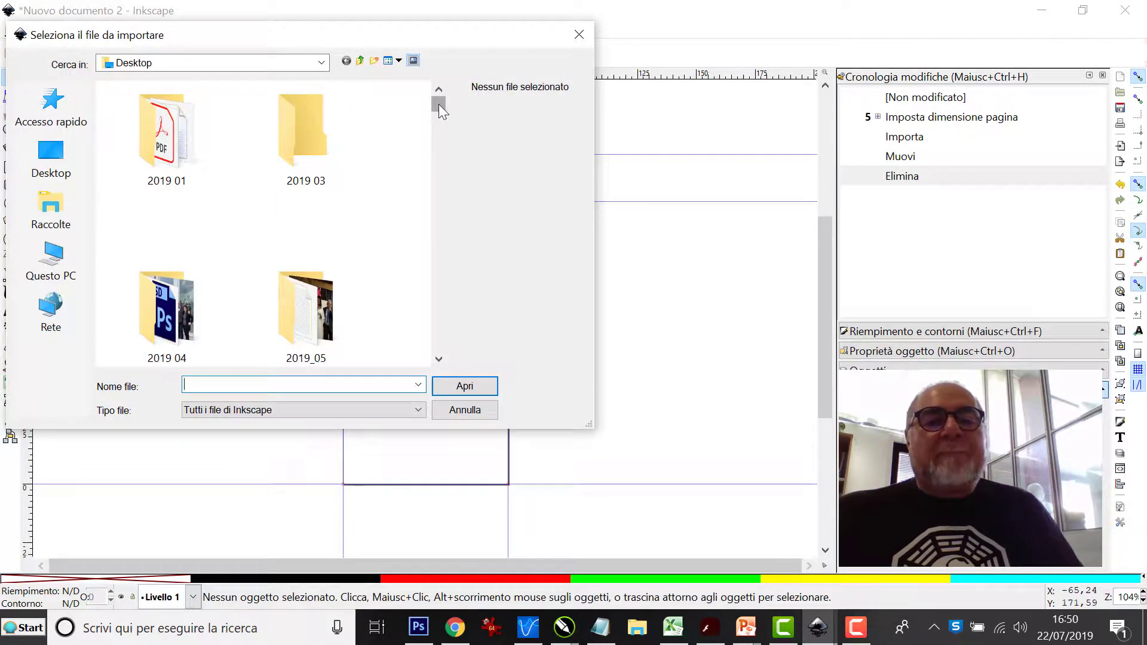
left_click_drag(439, 104, 476, 369)
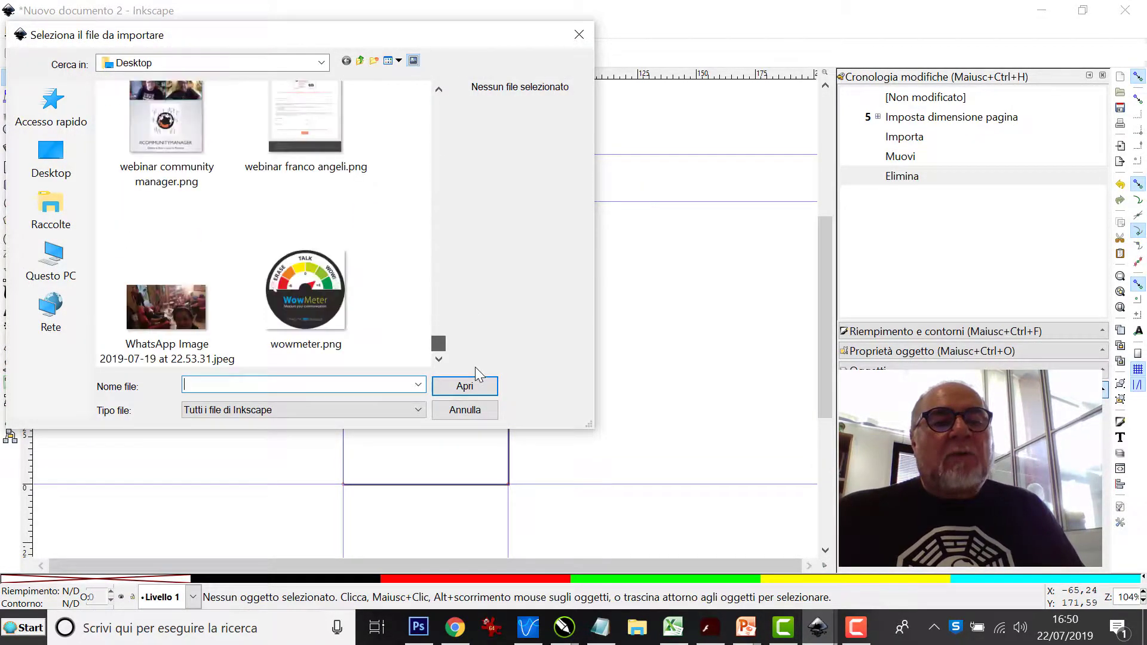
scroll(227, 281, "up", 2)
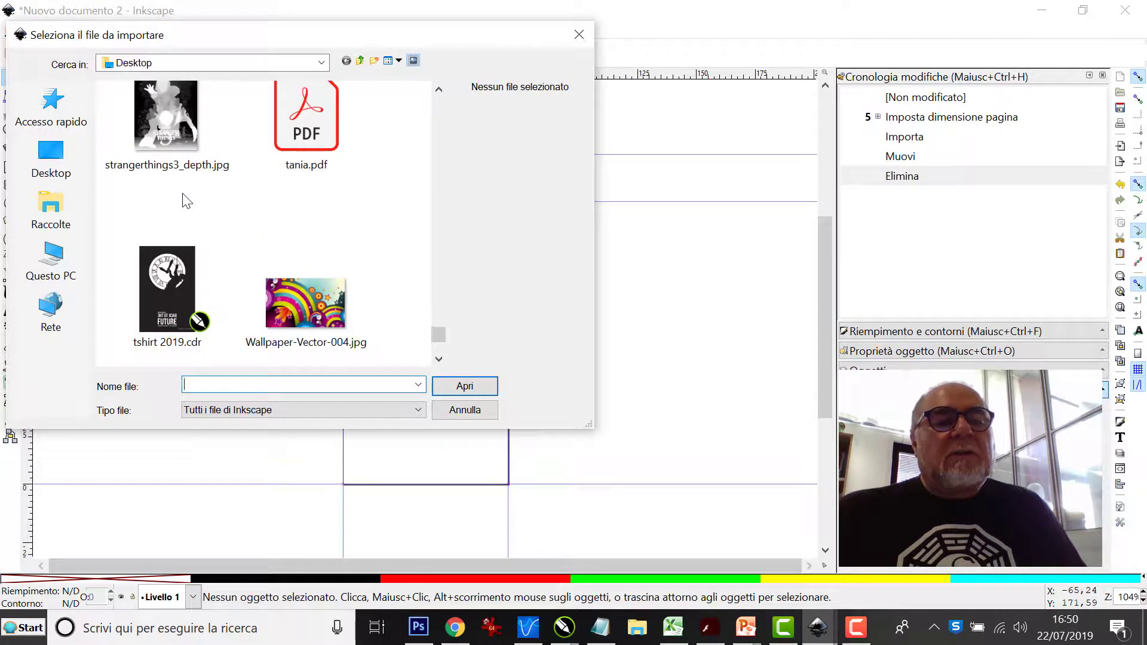
scroll(197, 239, "up", 2)
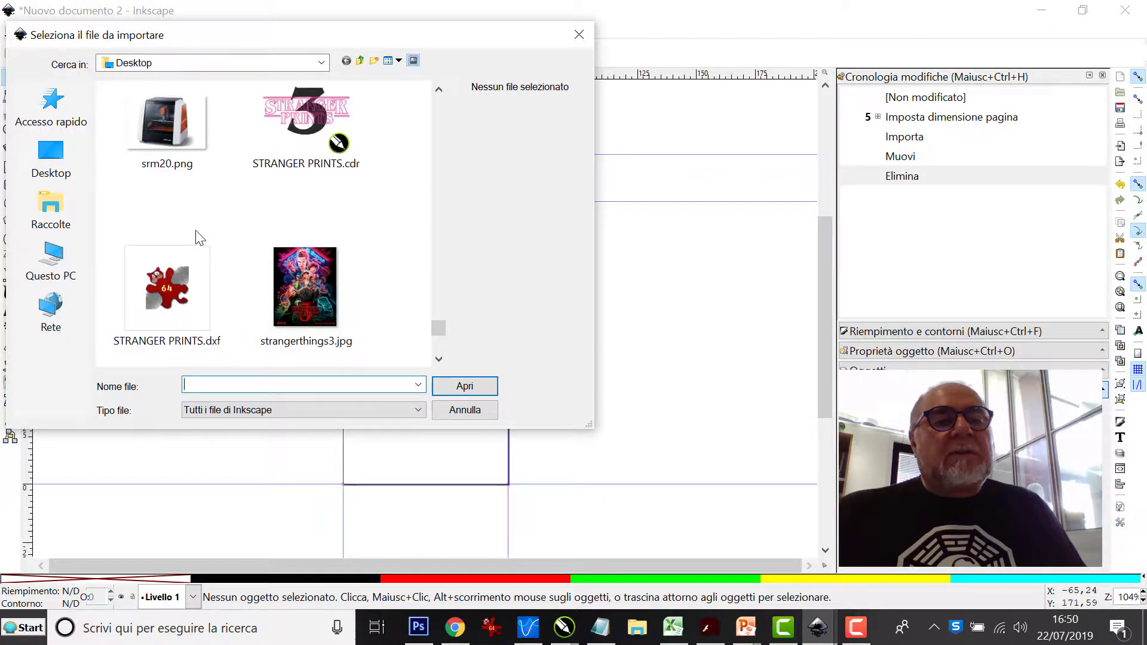
scroll(211, 238, "down", 1)
left_click(277, 137)
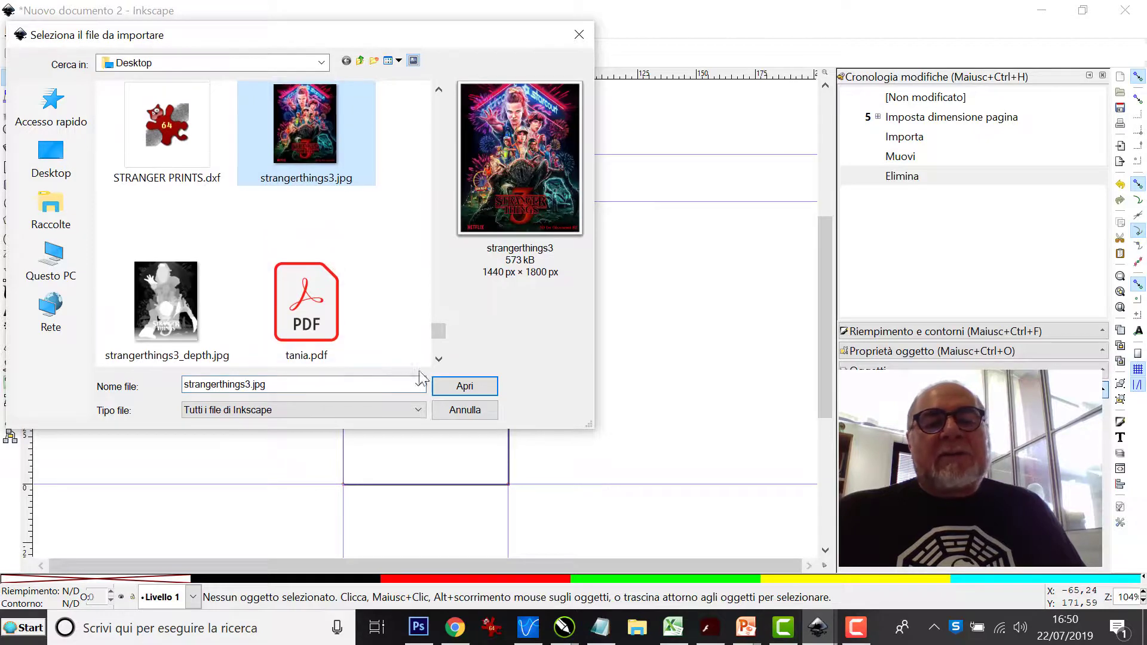
left_click(465, 387)
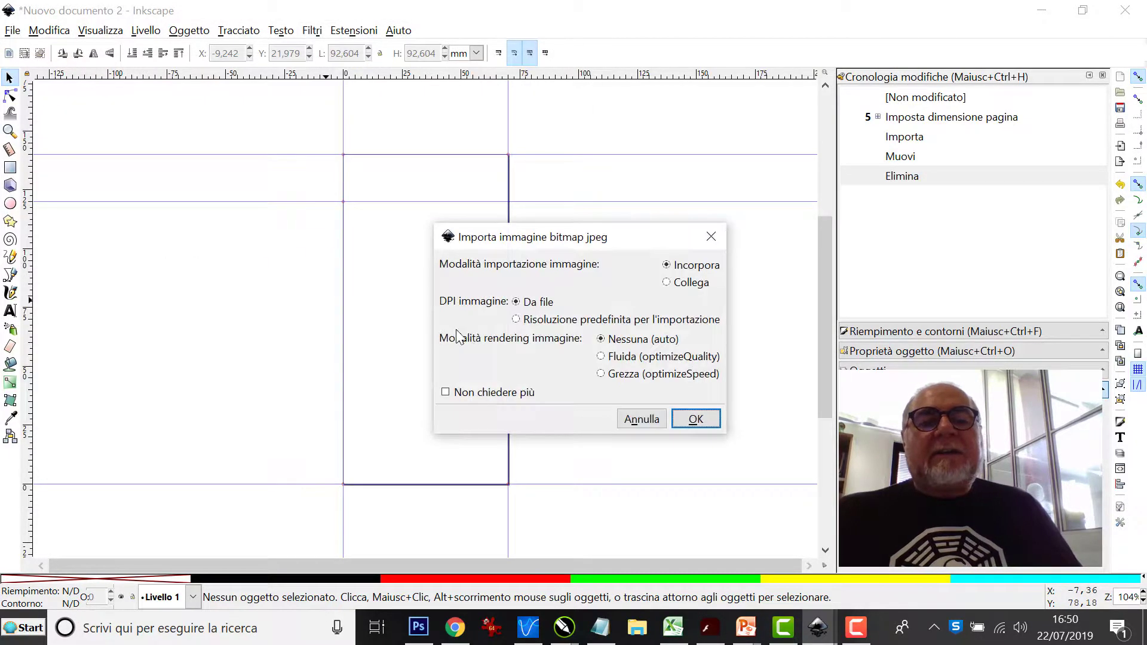
left_click(696, 420)
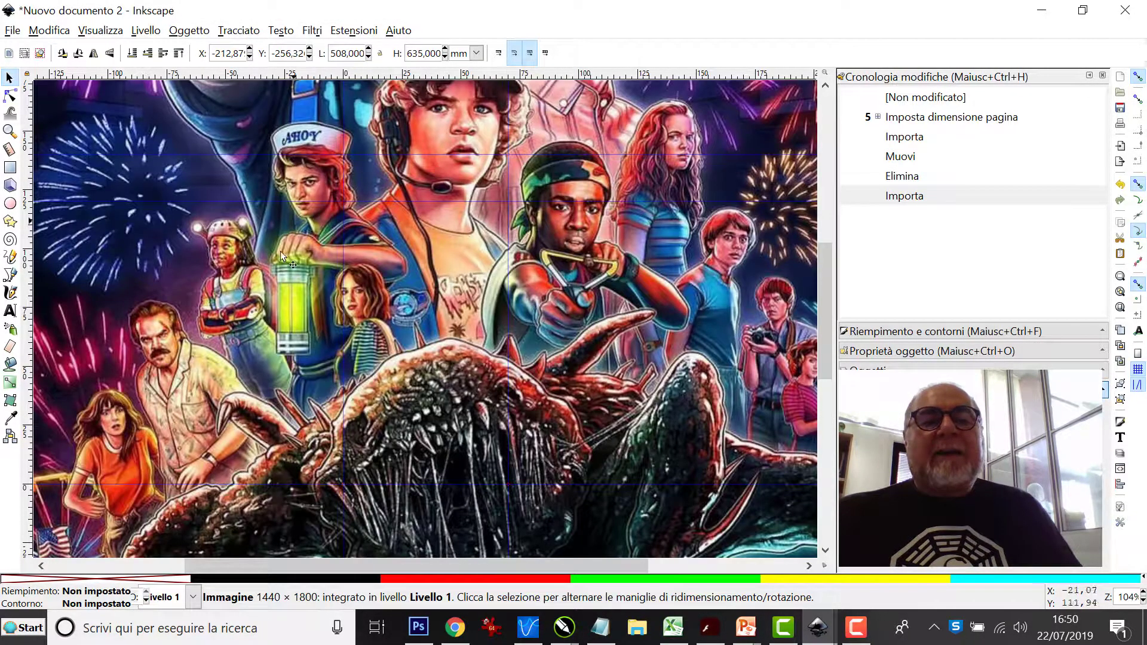
Zoom out and shrink the imported poster from its top-left corner
left_click(9, 130)
left_click(101, 53)
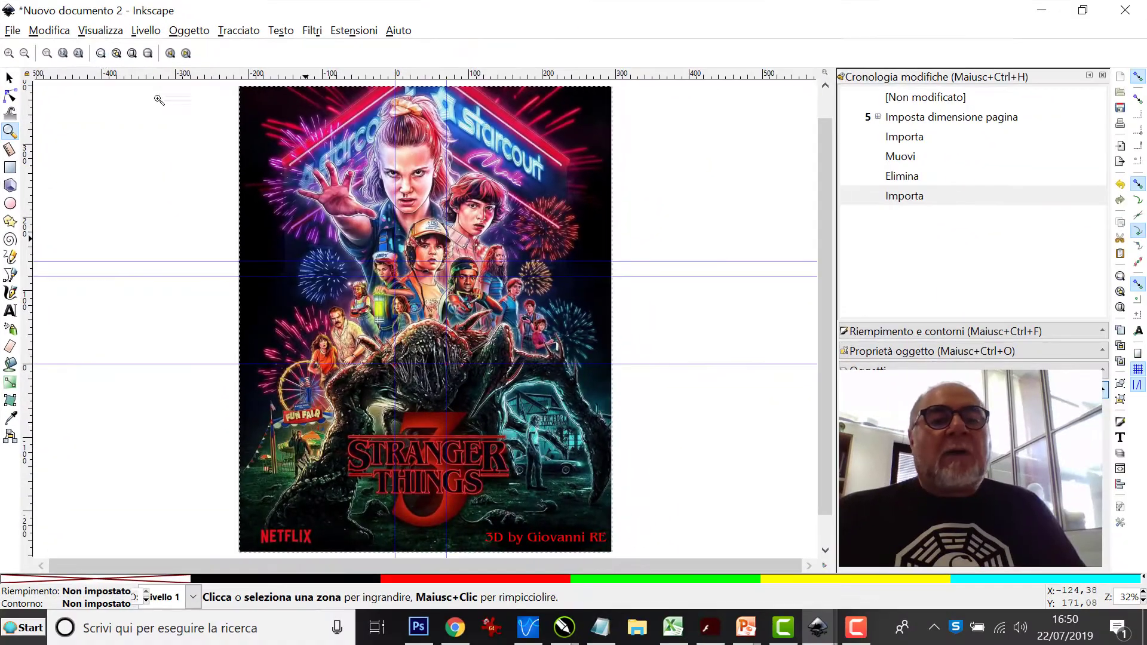
left_click(9, 77)
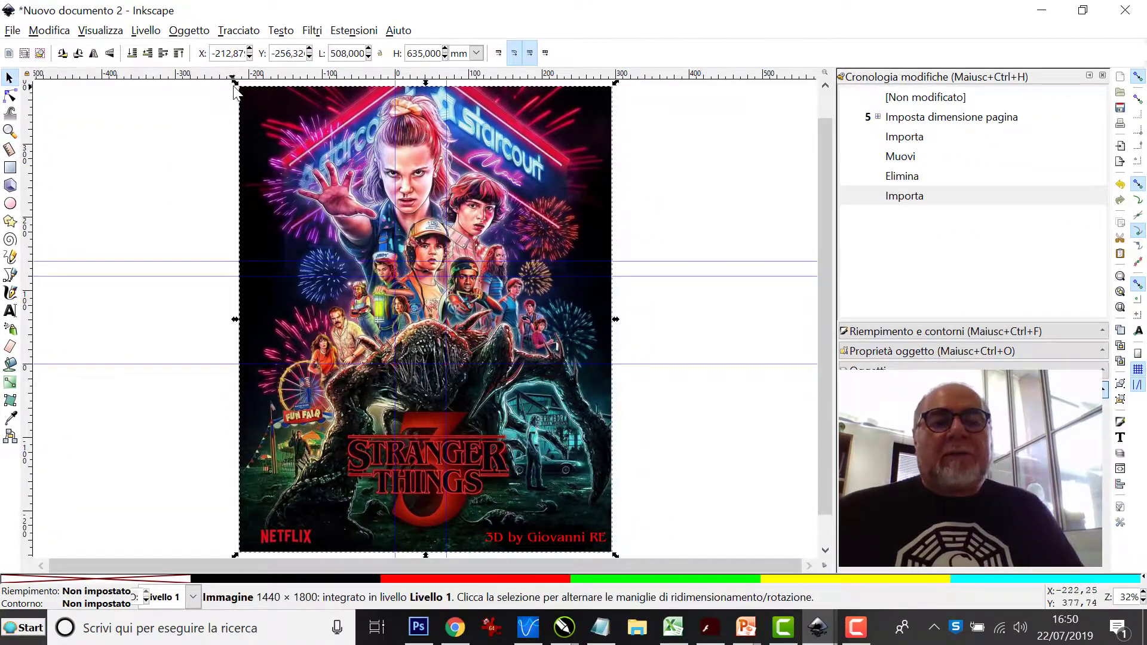
mouse_move(235, 88)
left_mouse_down()
mouse_move(482, 436)
mouse_move(402, 290)
mouse_move(389, 290)
left_mouse_up()
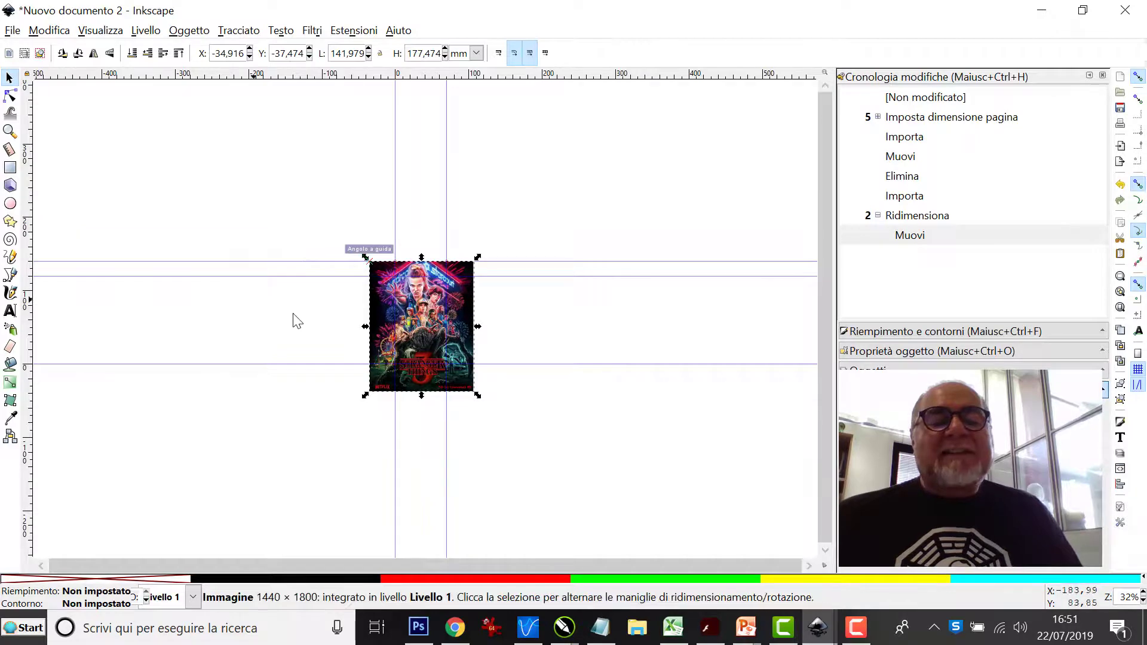
Scale the poster to about 119.5 × 149.4 mm and position it between the guides
left_click(10, 130)
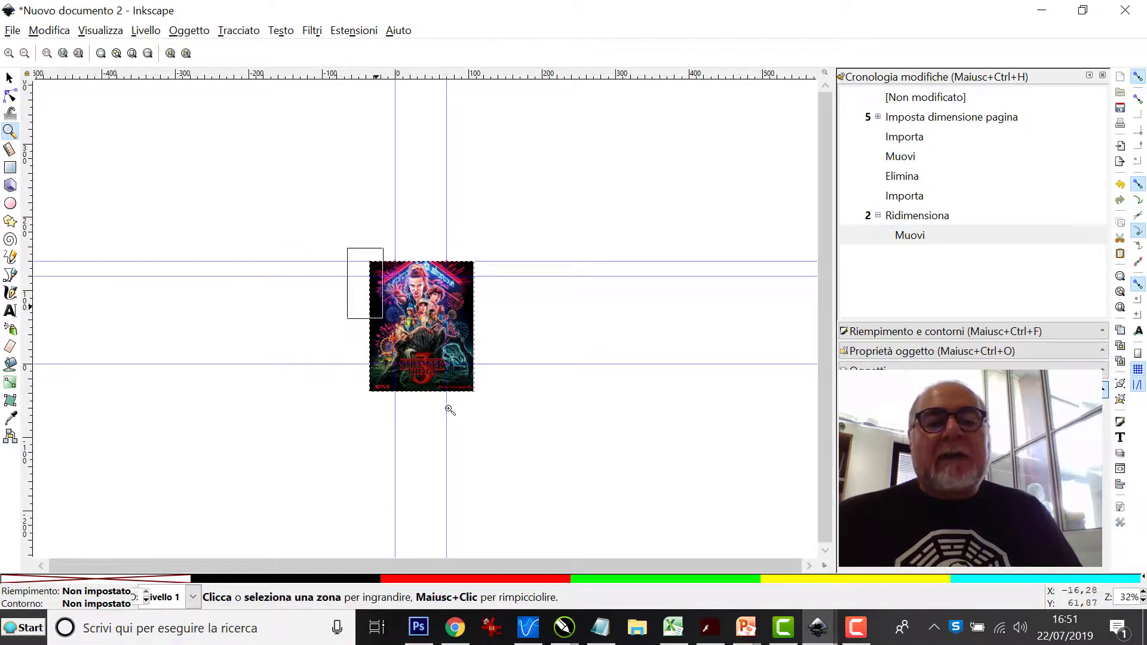
left_click(422, 359)
left_click(9, 79)
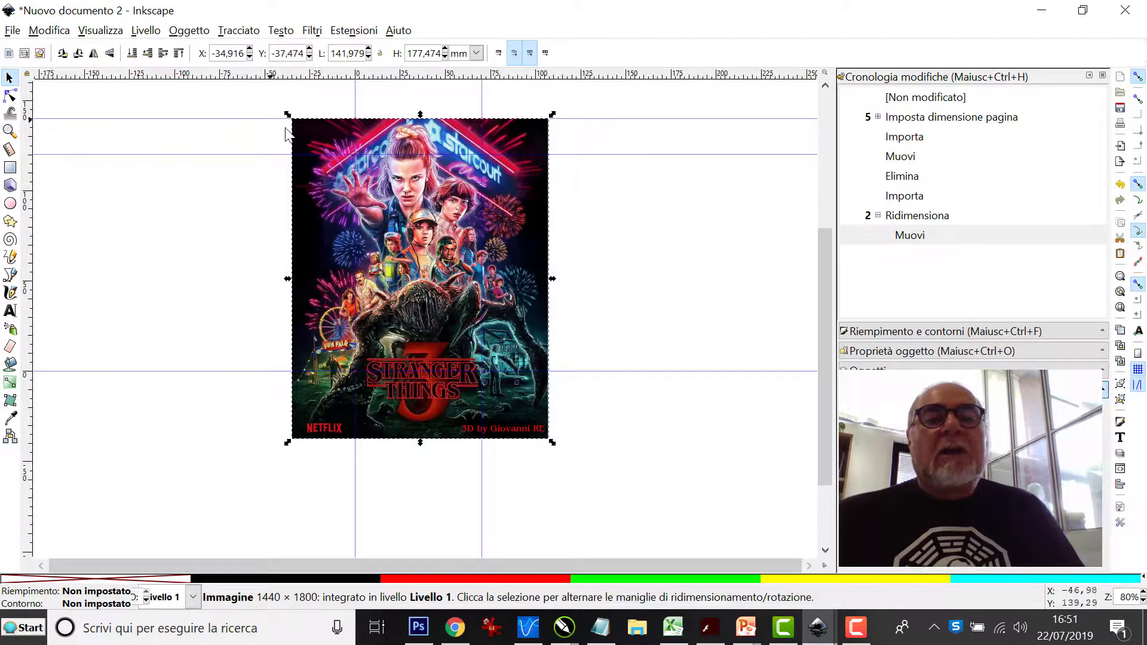
left_click_drag(312, 137, 310, 131)
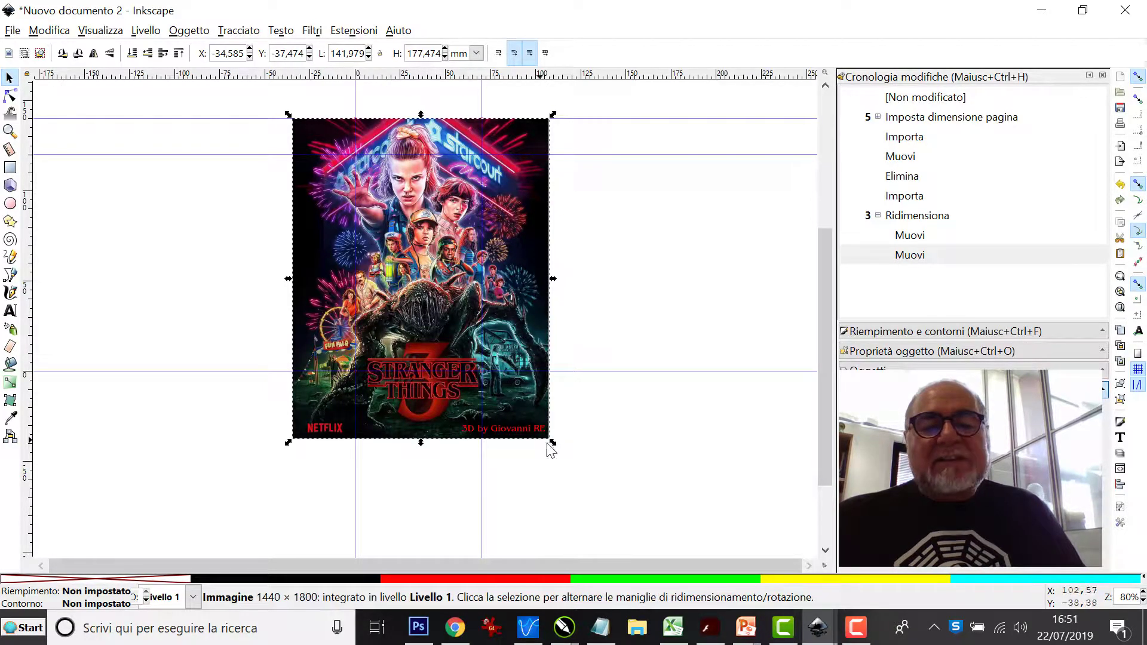
mouse_move(551, 441)
left_mouse_down()
mouse_move(506, 384)
mouse_move(514, 412)
left_mouse_up()
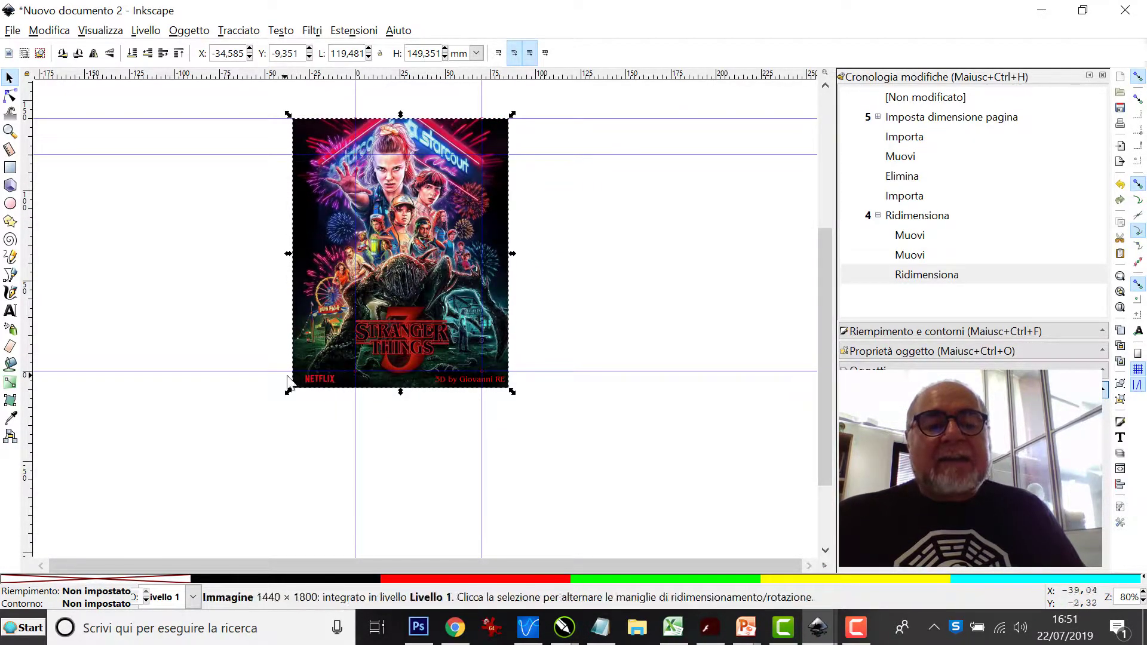
left_click_drag(321, 213, 354, 216)
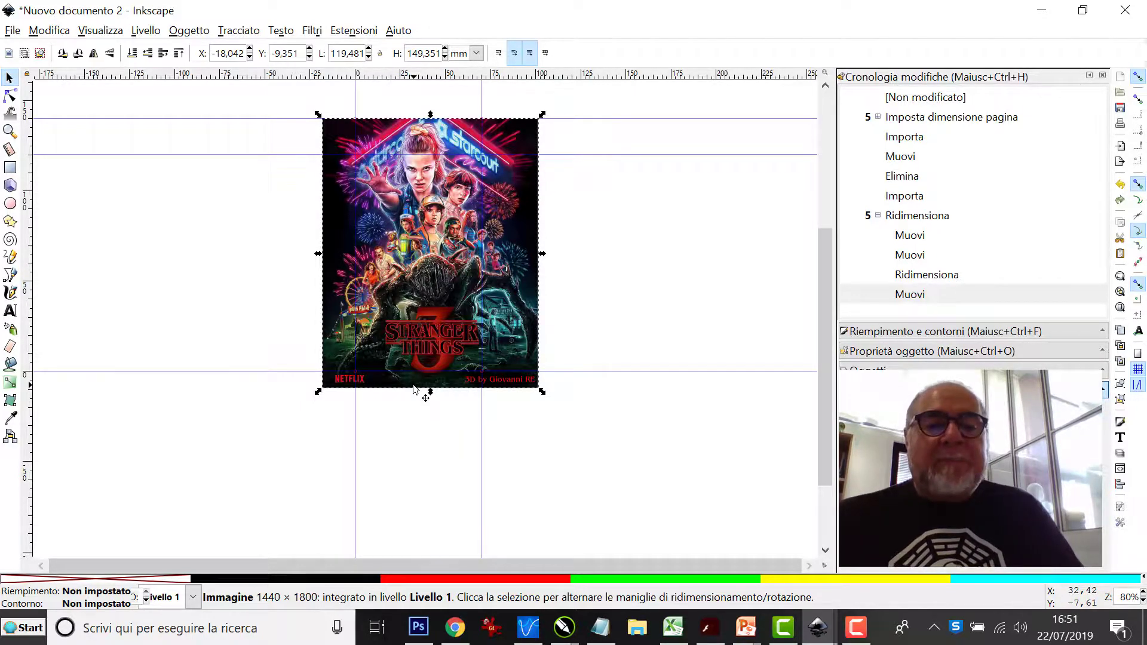
key("Up")
key("Up")
key("Up")
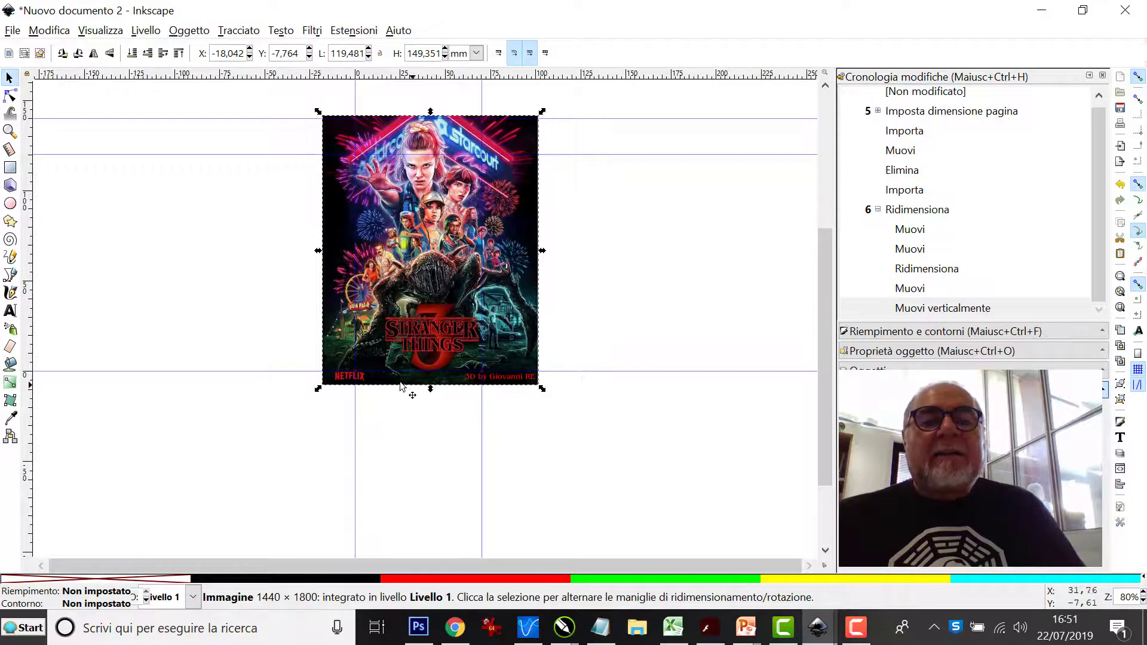
key("Escape")
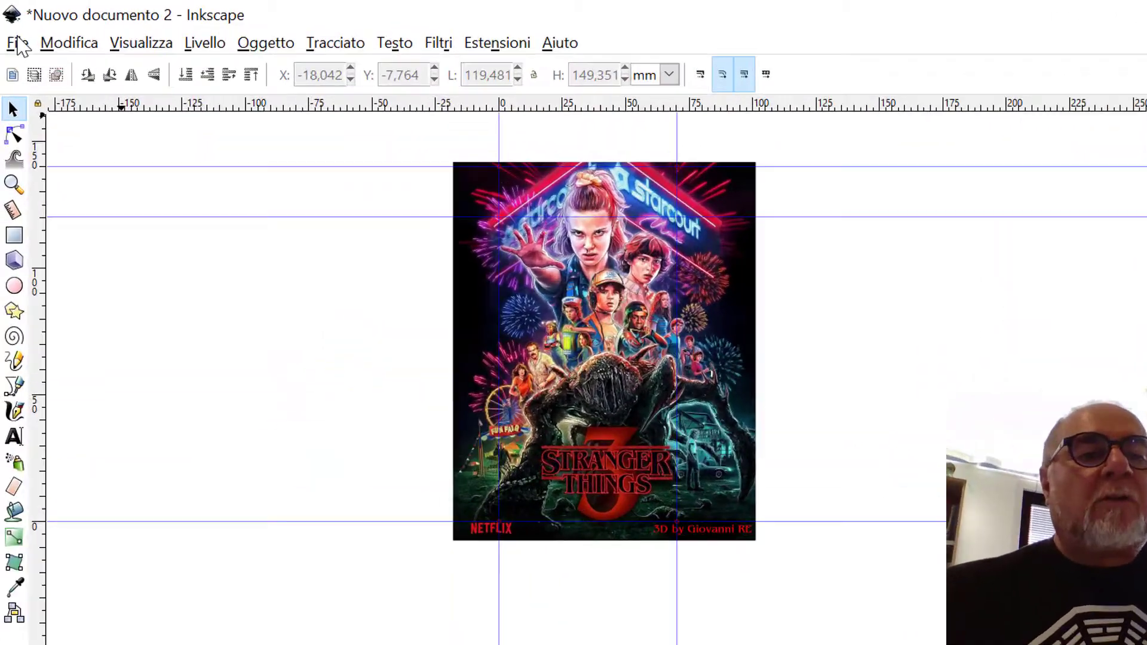
Save the drawing as cover.pdf in Portable Document Format
left_click(13, 29)
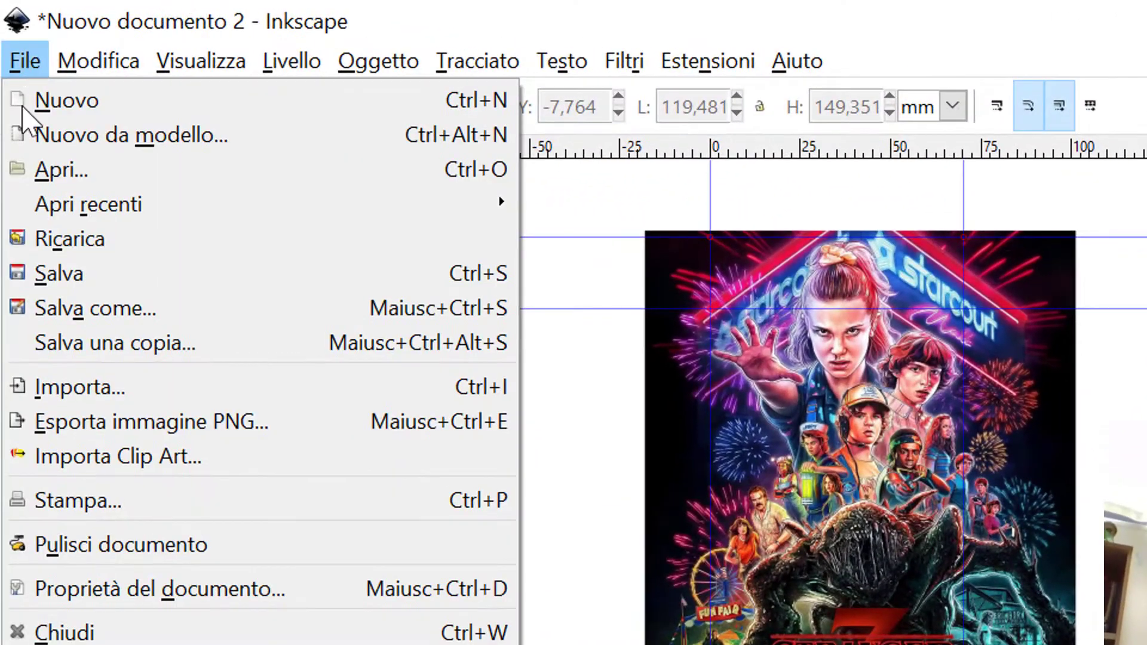
left_click(57, 308)
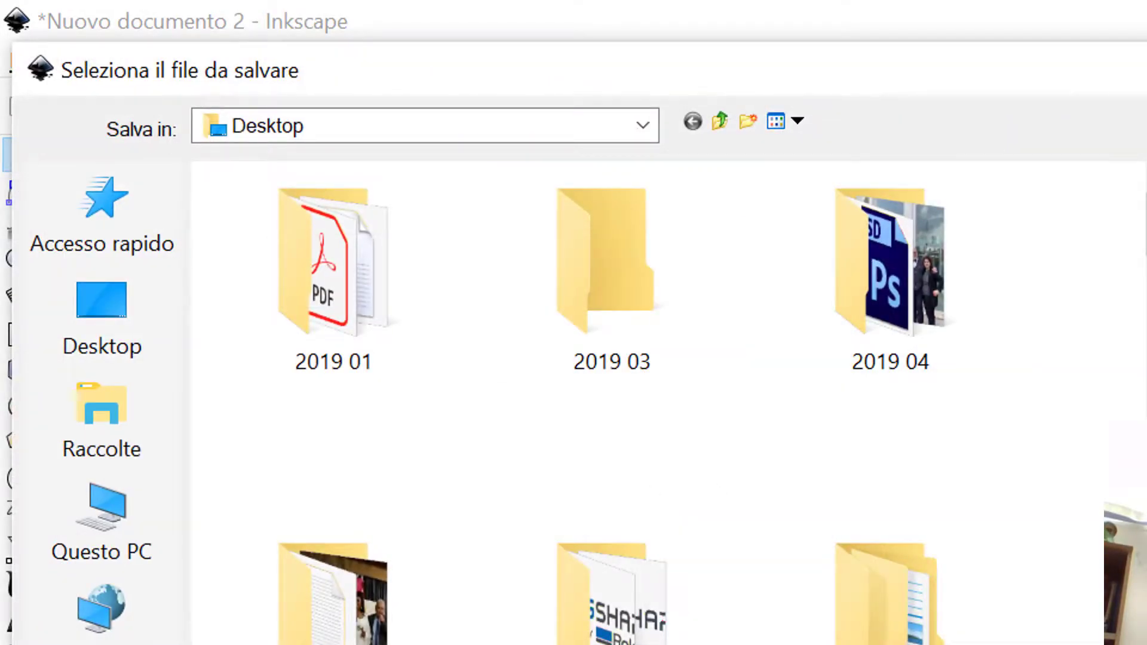
left_click(311, 538)
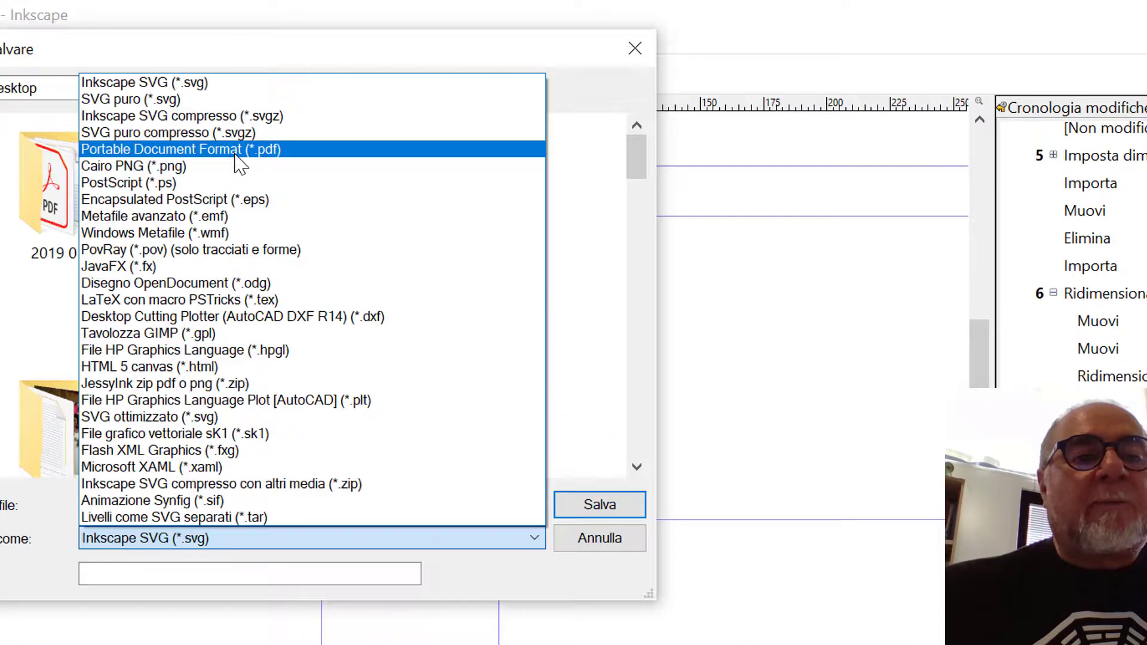
left_click(239, 150)
left_click(147, 502)
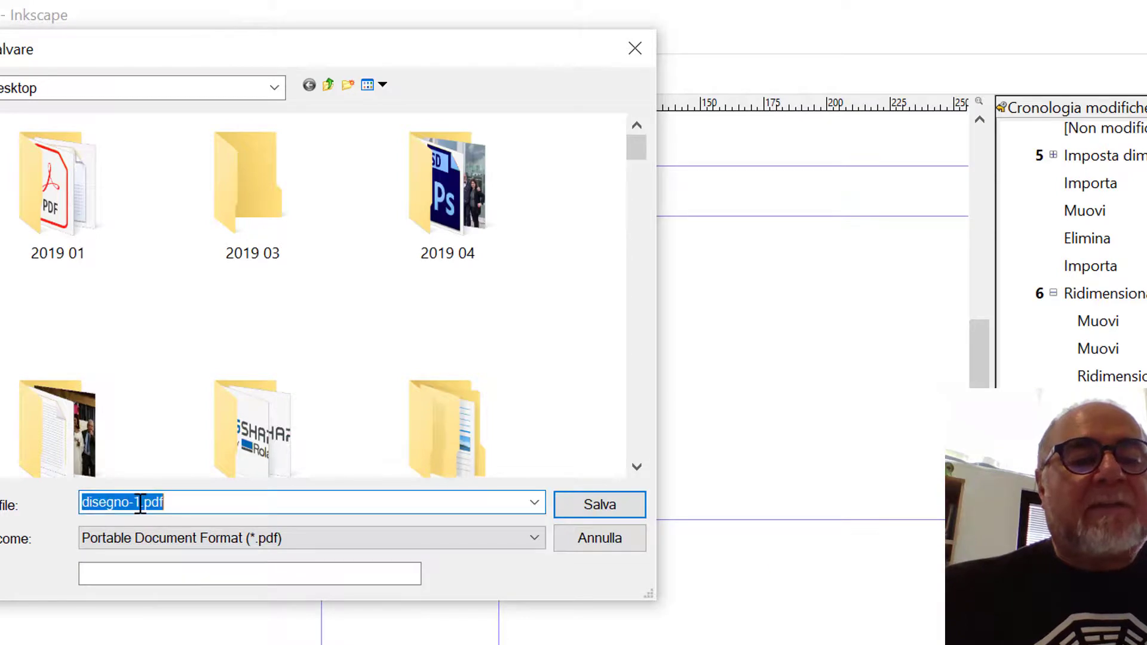
double_click(140, 504)
type("cover")
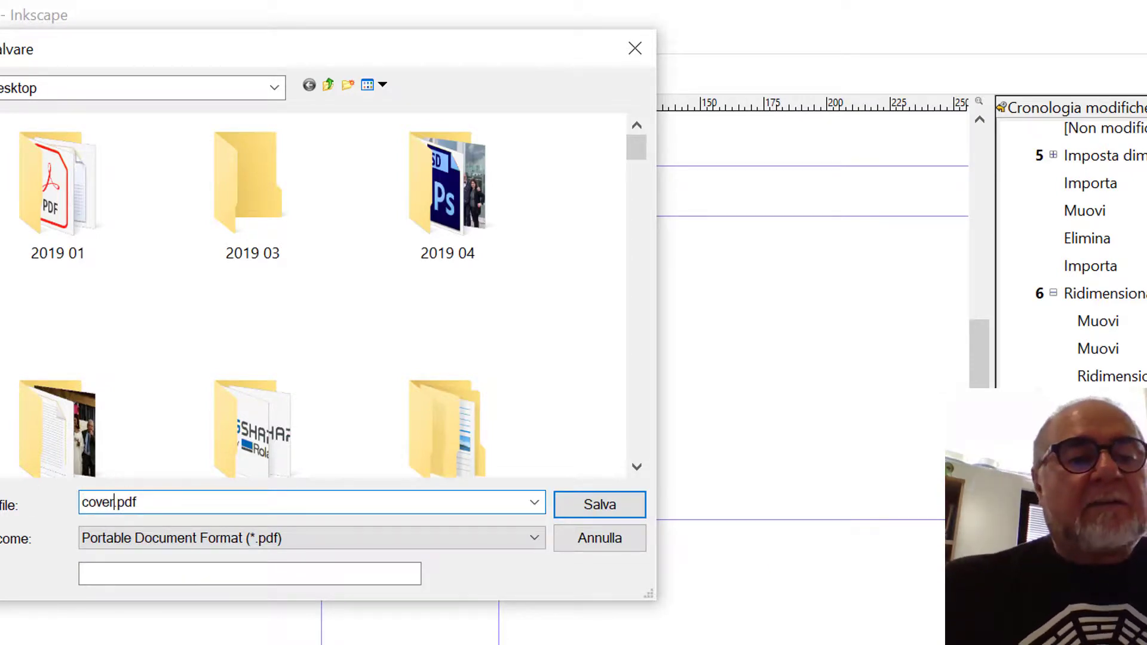
left_click(598, 503)
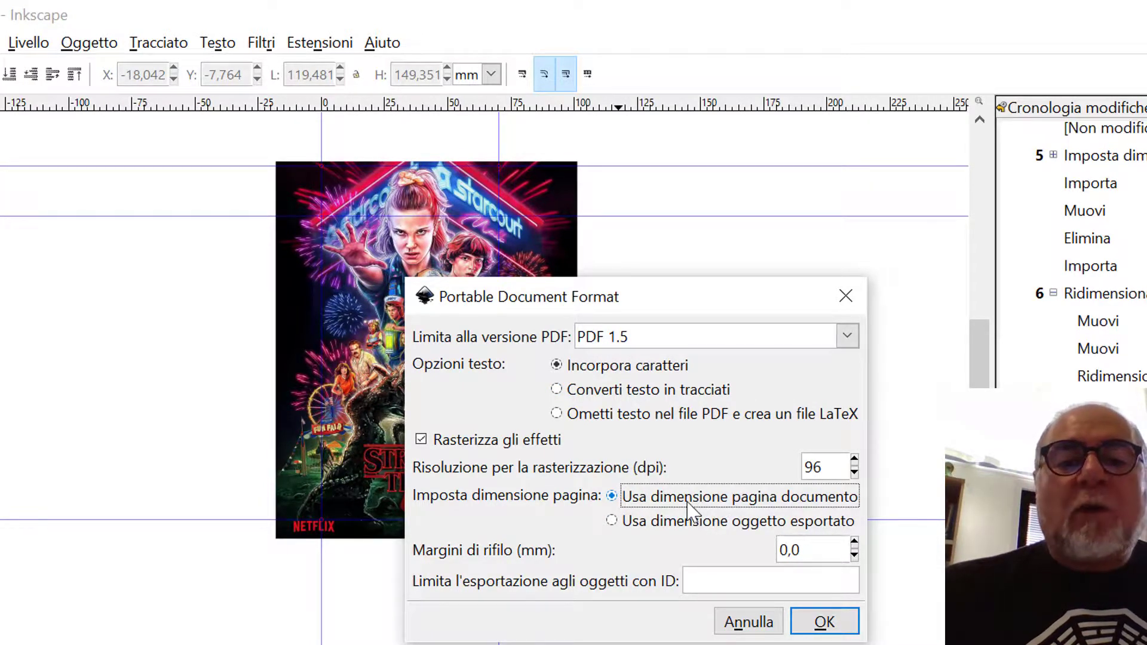
Set the PDF rasterization resolution to 200 dpi and confirm the export
double_click(835, 470)
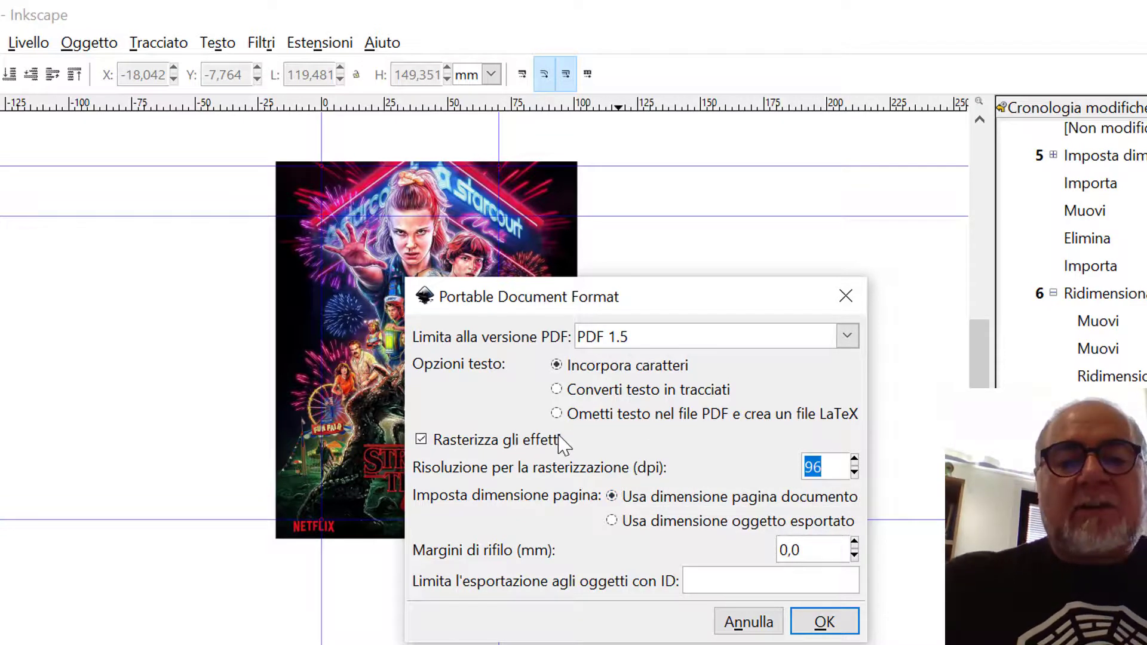
type("200")
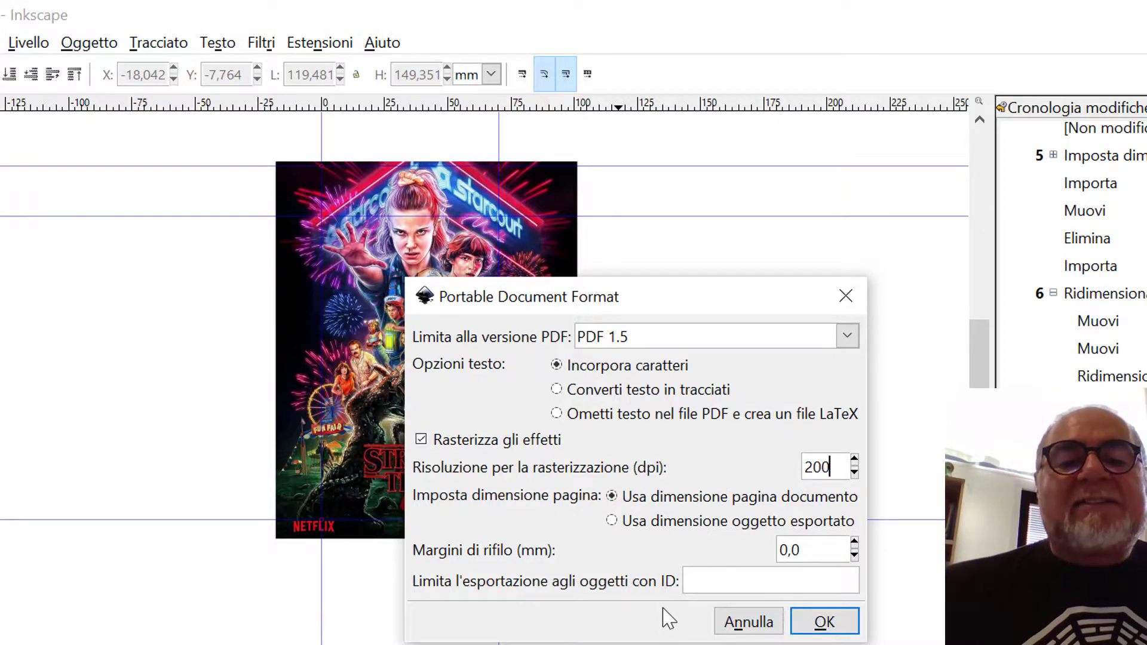
left_click(826, 624)
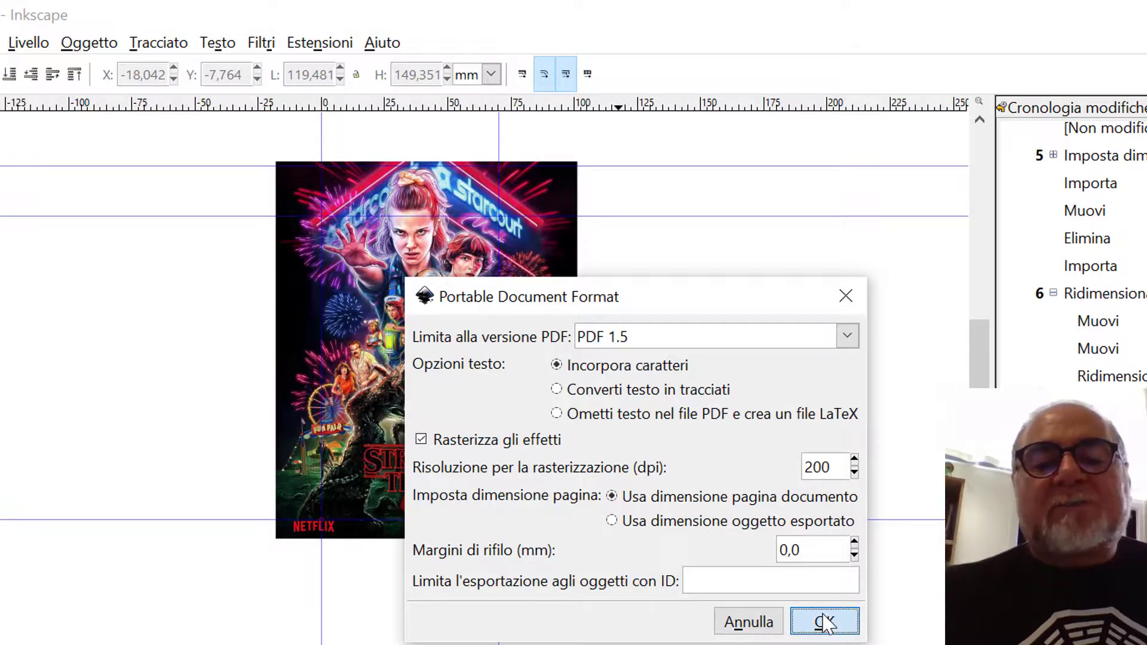